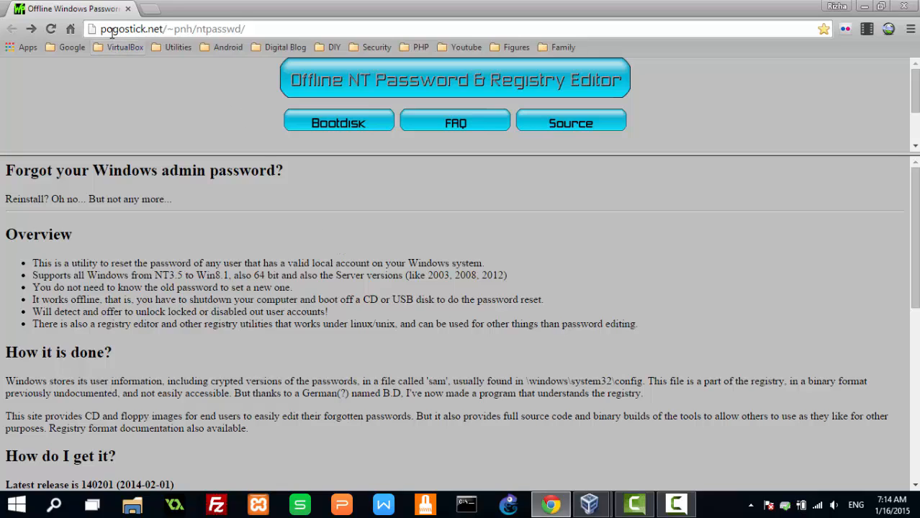
pyautogui.click(116, 34)
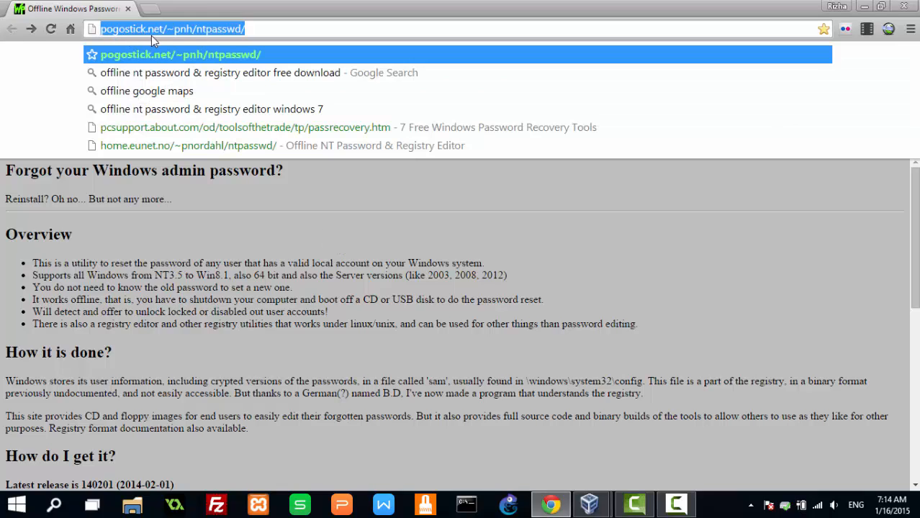
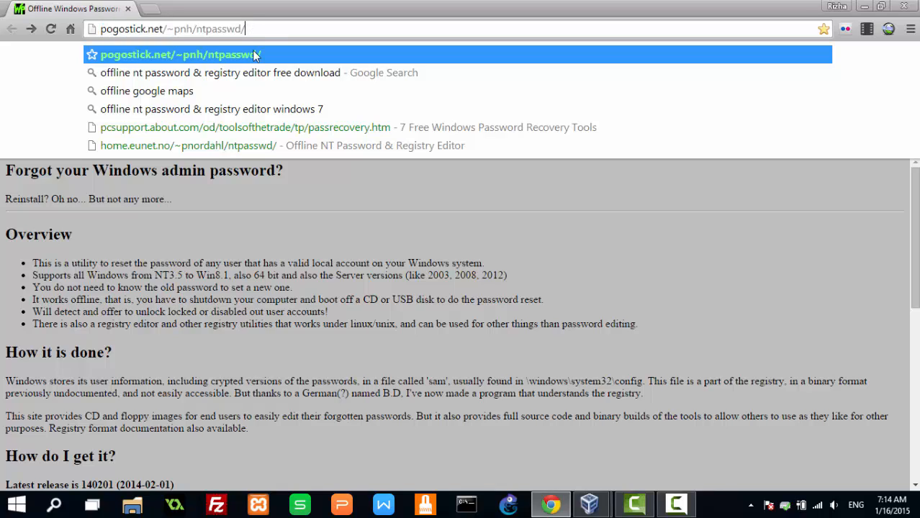
pyautogui.click(294, 282)
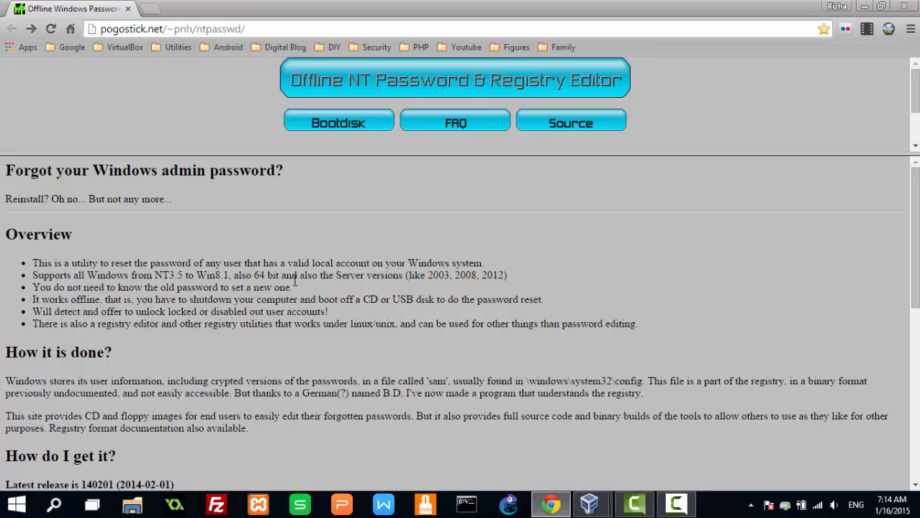
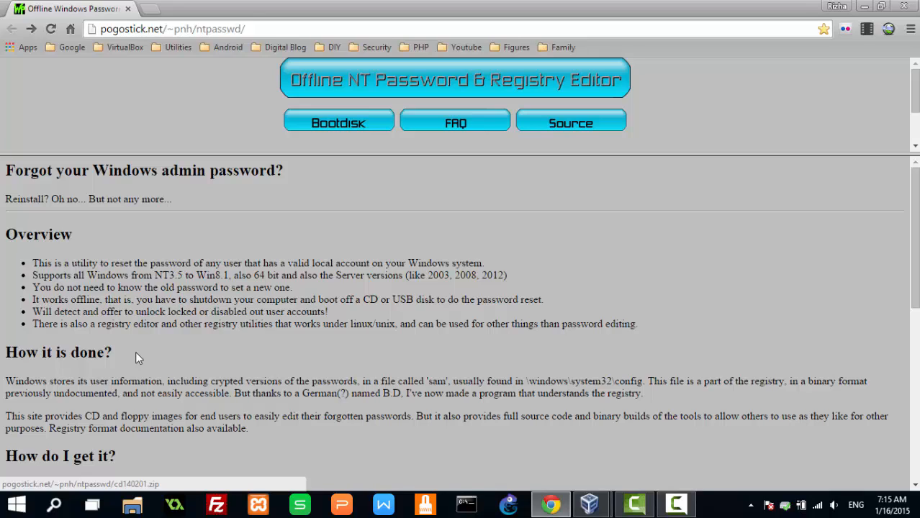
pyautogui.scroll(-2, 166, 342)
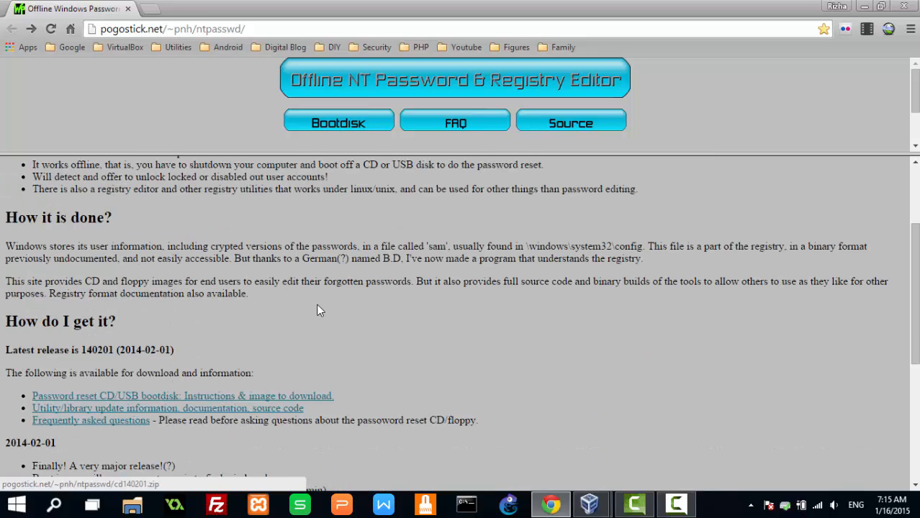
pyautogui.scroll(2, 317, 307)
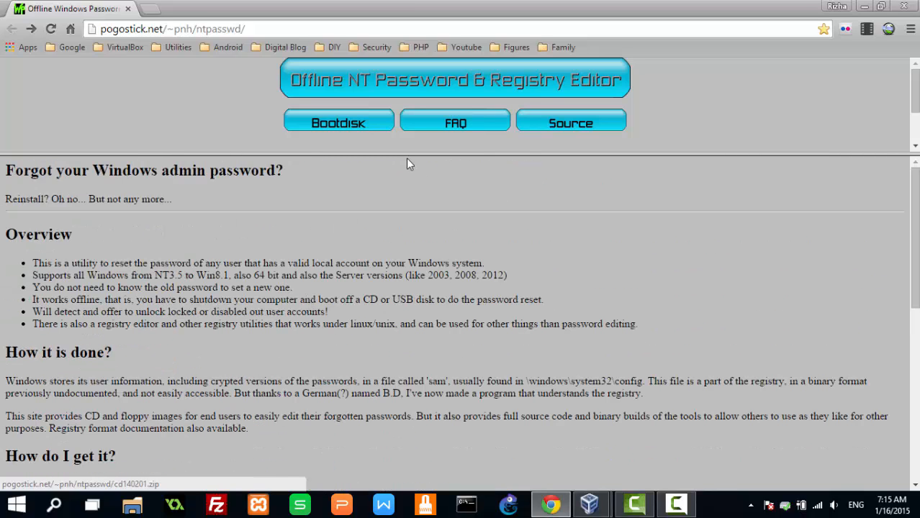
# Open the Bootdisk page of the Offline NT Password & Registry Editor site and find the CD release downloads.
pyautogui.click(350, 133)
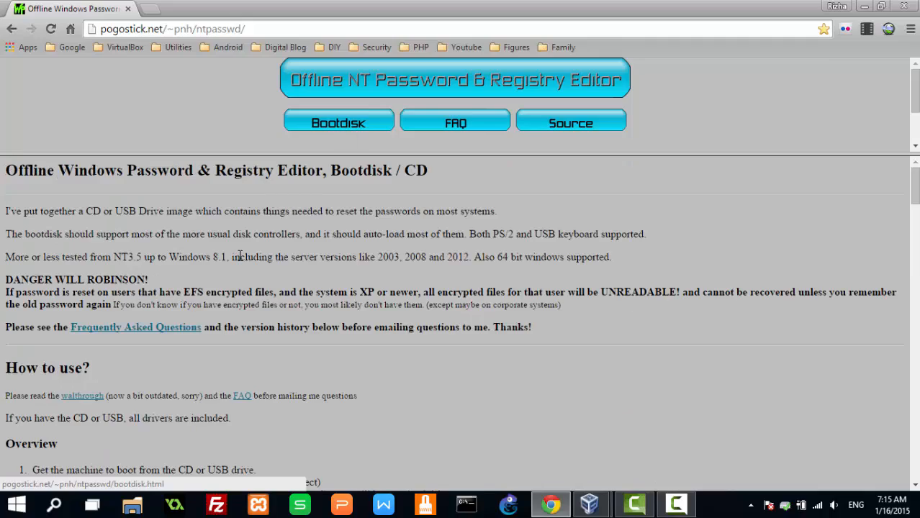
pyautogui.scroll(-4, 238, 259)
pyautogui.scroll(-12, 240, 268)
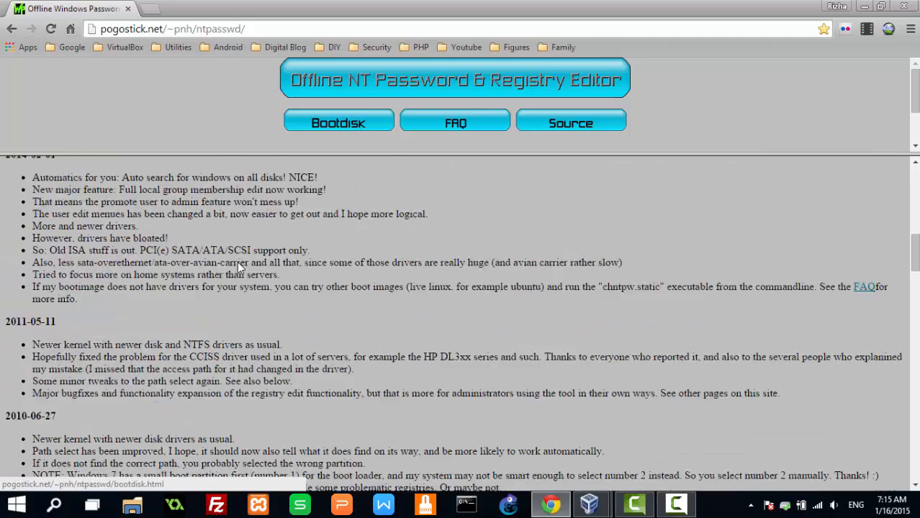
pyautogui.scroll(-6, 240, 271)
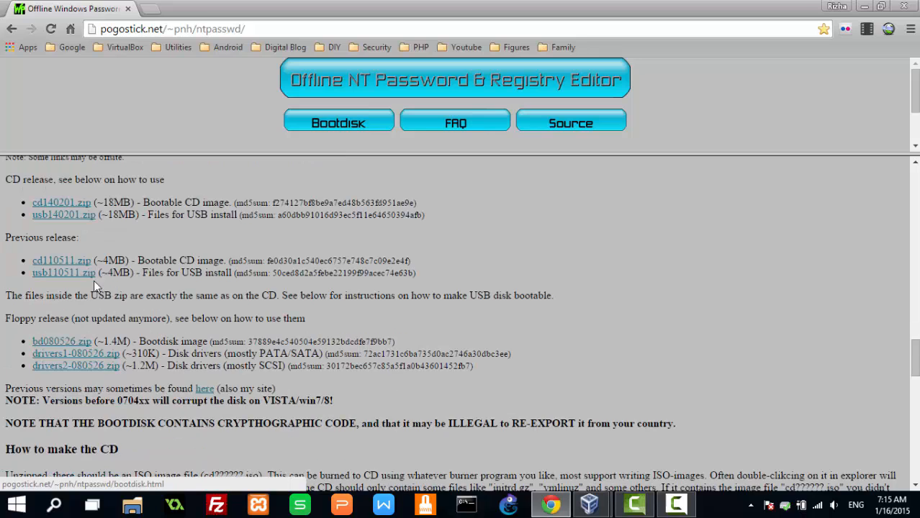
pyautogui.scroll(1, 60, 231)
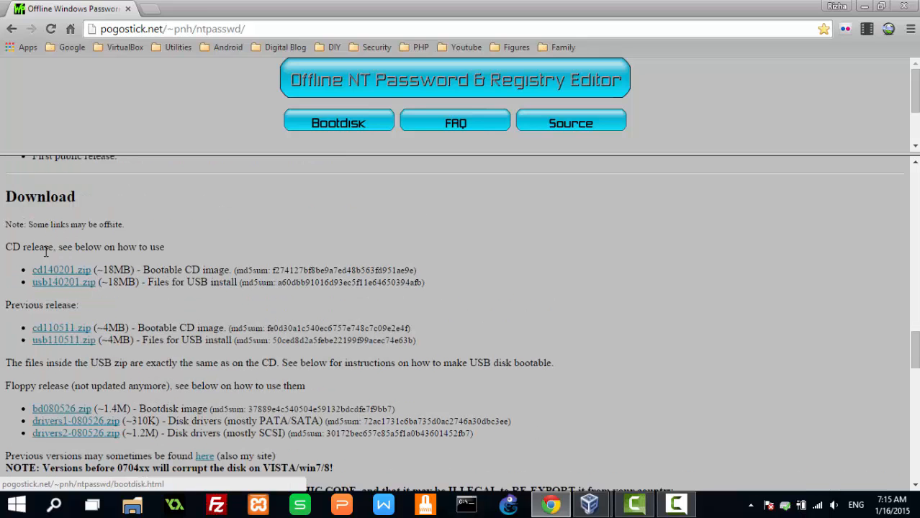
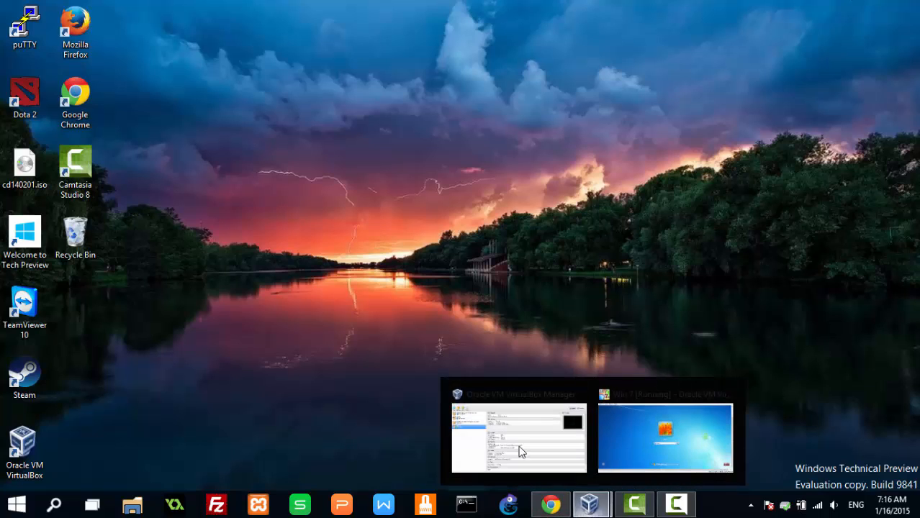
# Switch to the running Win 7 virtual machine in VirtualBox.
pyautogui.click(26, 164)
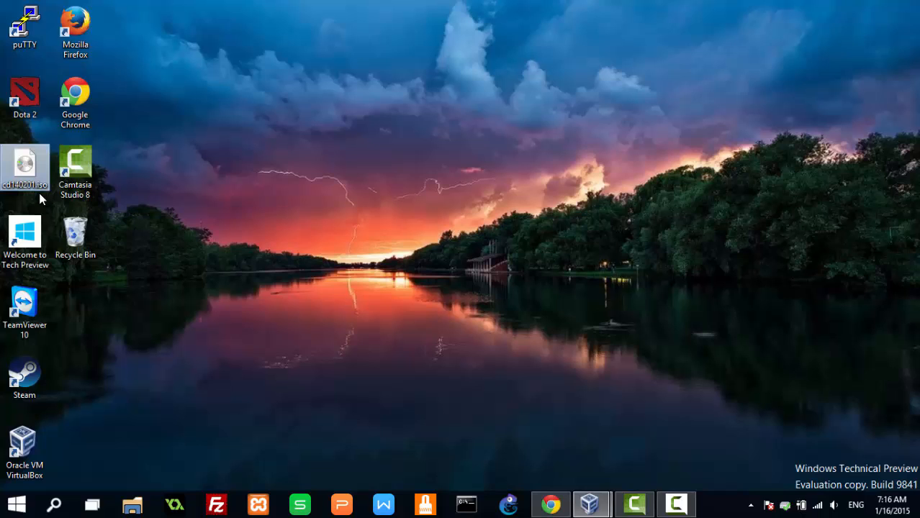
pyautogui.click(589, 504)
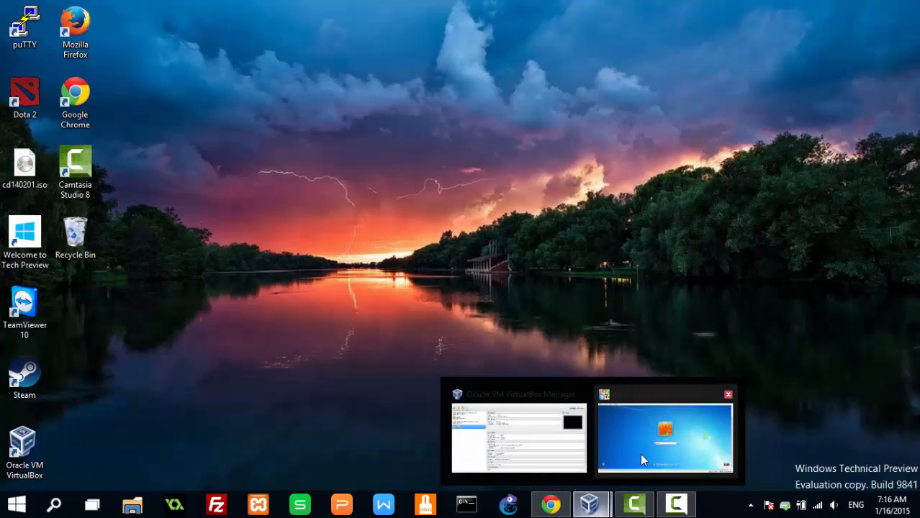
pyautogui.click(641, 461)
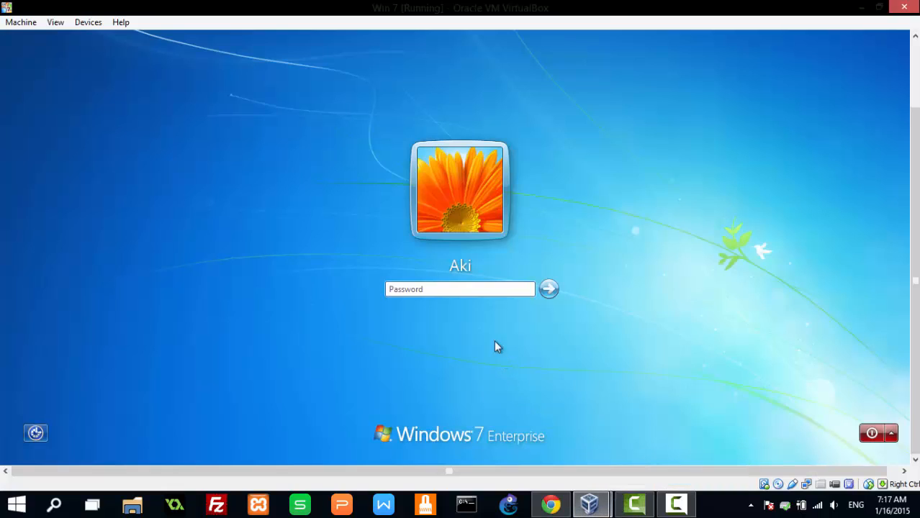
# Try to log in to the Windows 7 account with an account password and dismiss the resulting message.
pyautogui.click(484, 292)
pyautogui.write('****')
pyautogui.press('Return')
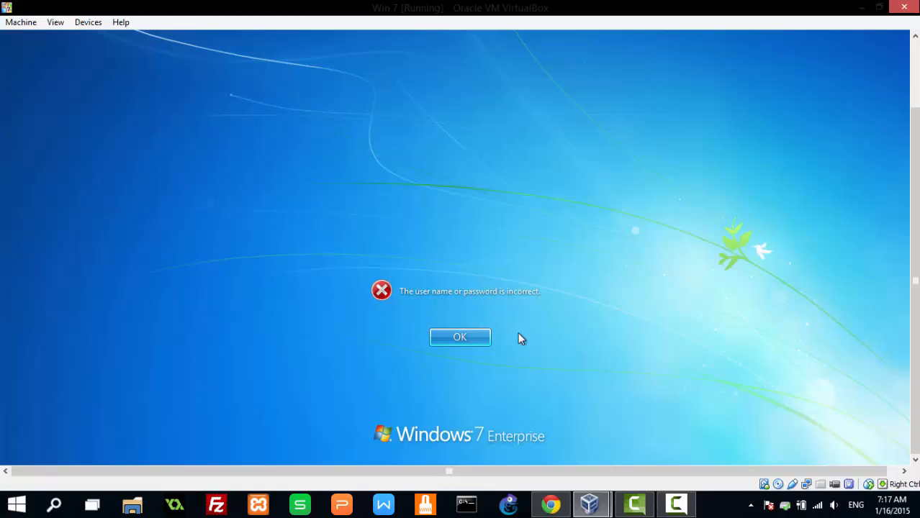
pyautogui.click(464, 337)
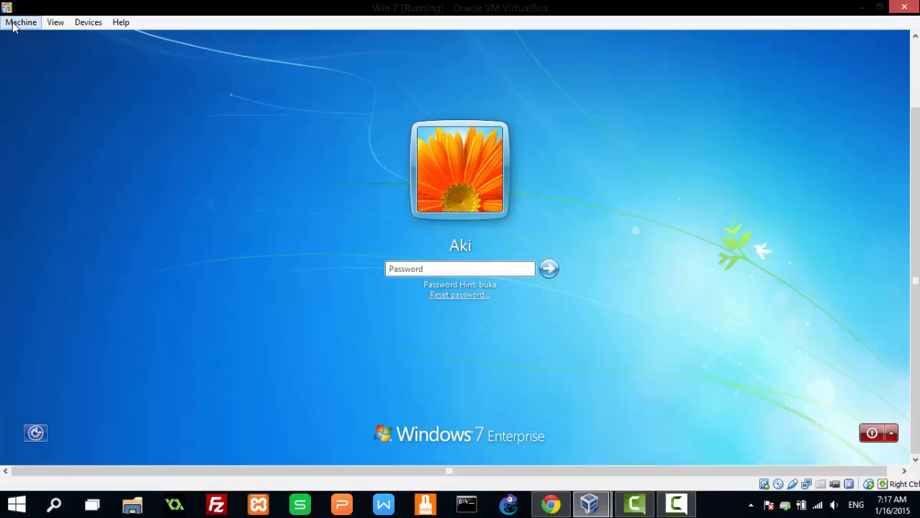
# Shut down the Windows 7 guest and bring up the VirtualBox Manager.
pyautogui.click(871, 434)
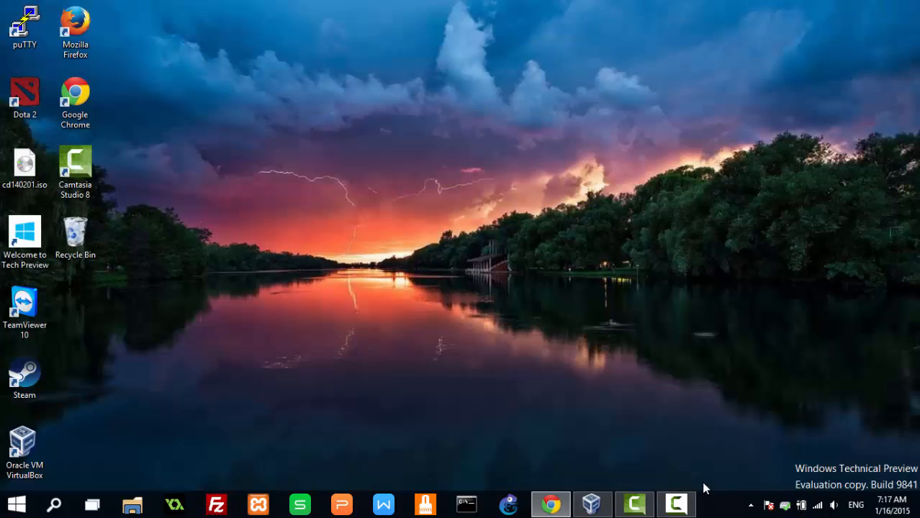
pyautogui.click(591, 505)
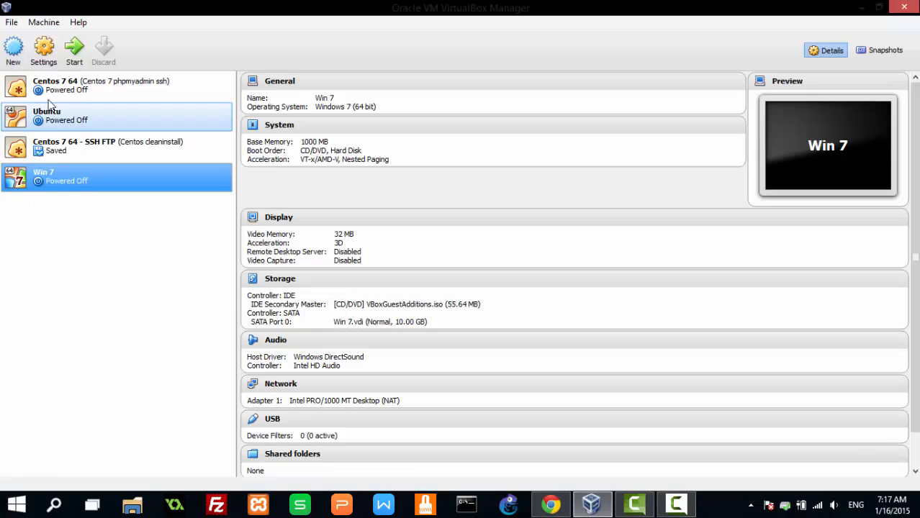
# In the Win 7 machine's settings, check the boot order and load cd140201.iso from the Desktop into the IDE CD/DVD drive.
pyautogui.click(45, 63)
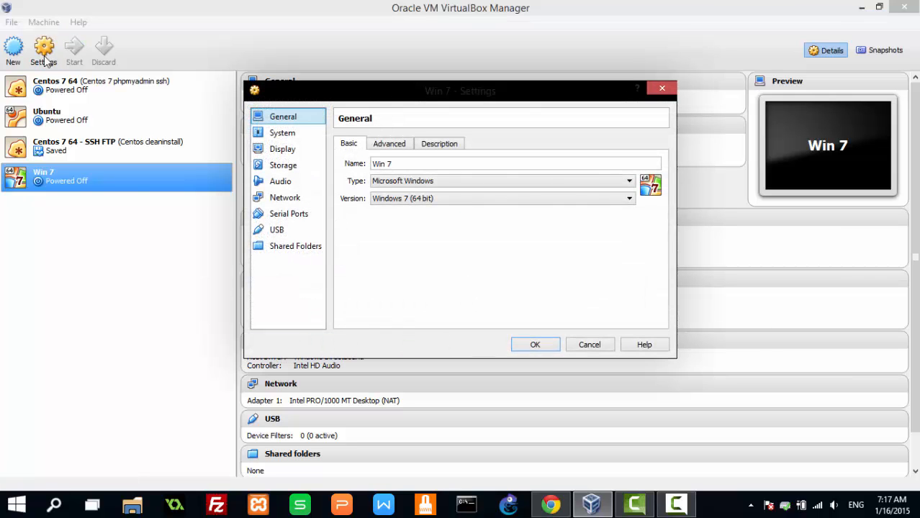
pyautogui.click(281, 134)
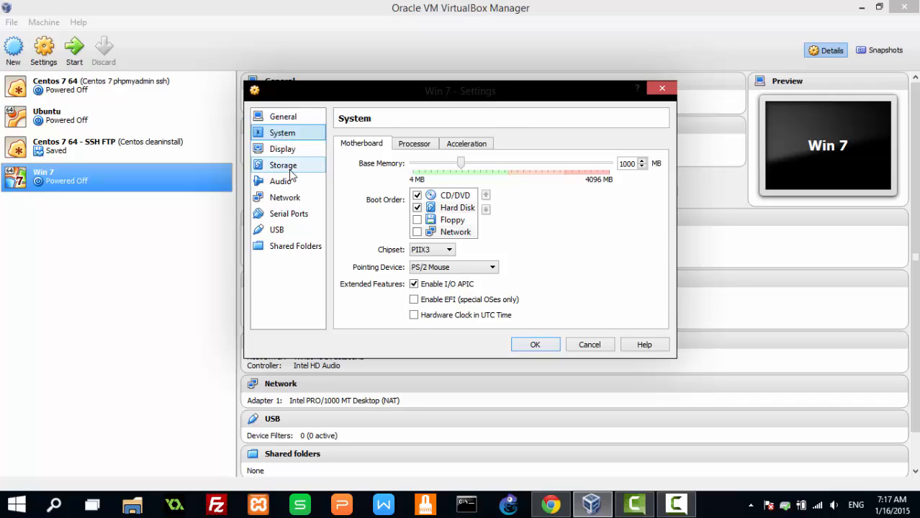
pyautogui.click(285, 166)
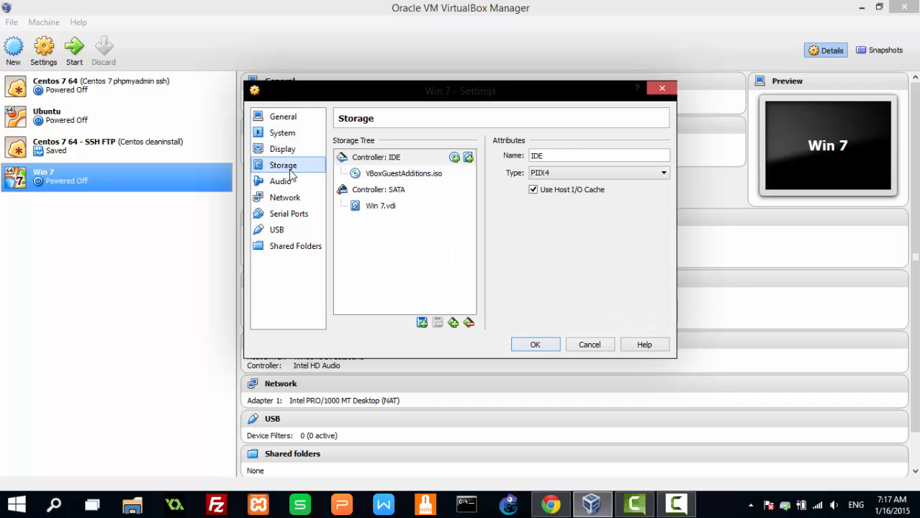
pyautogui.click(423, 176)
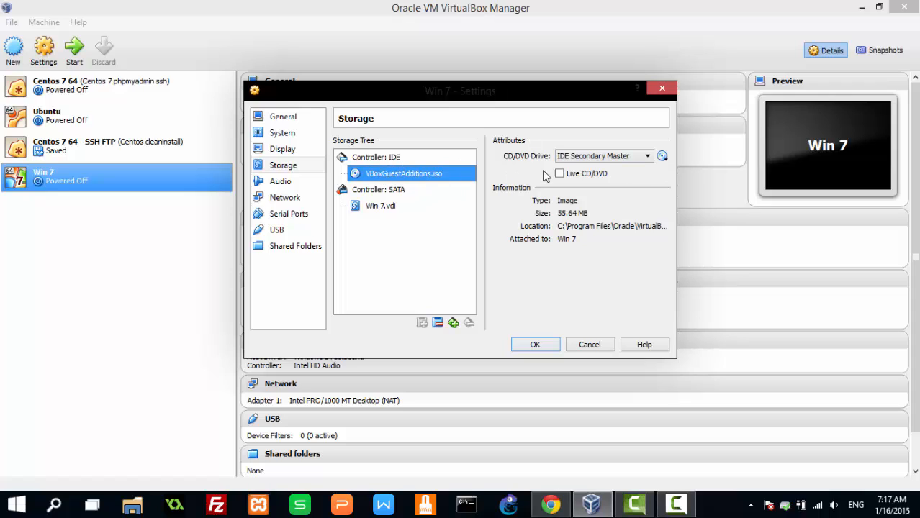
pyautogui.click(662, 157)
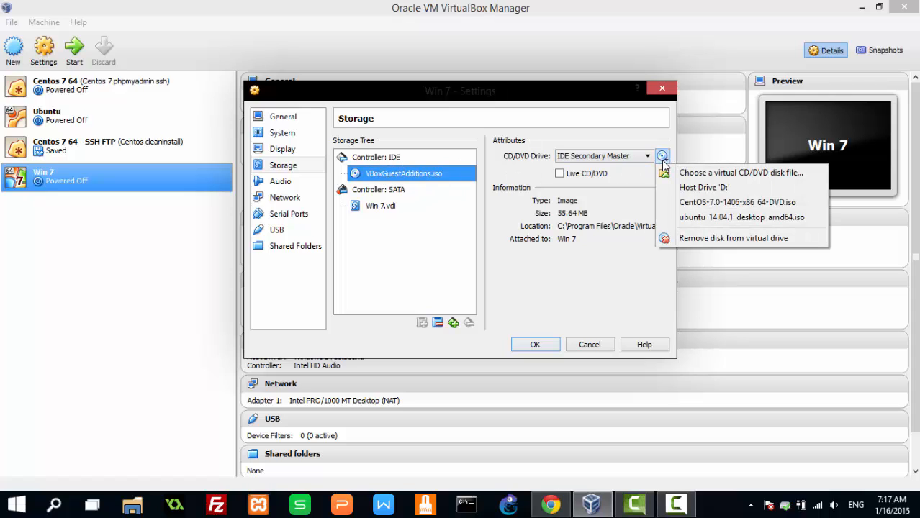
pyautogui.click(713, 176)
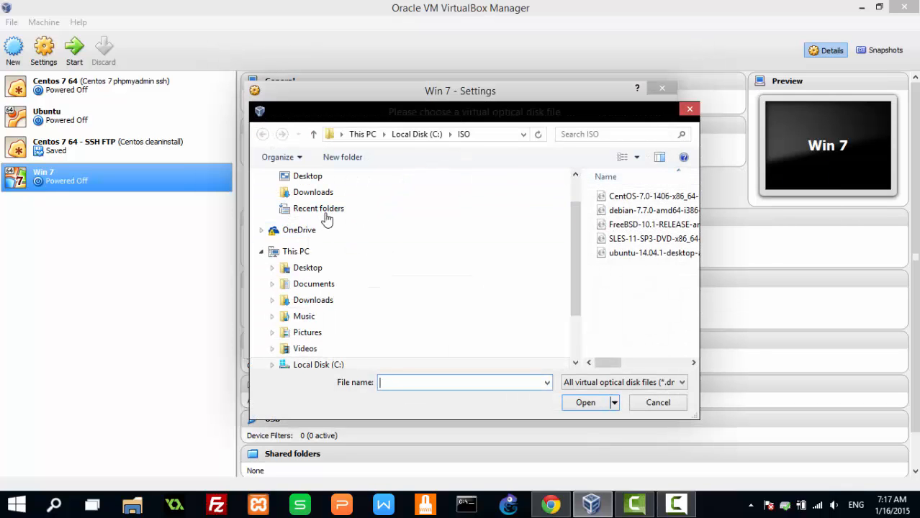
pyautogui.click(332, 178)
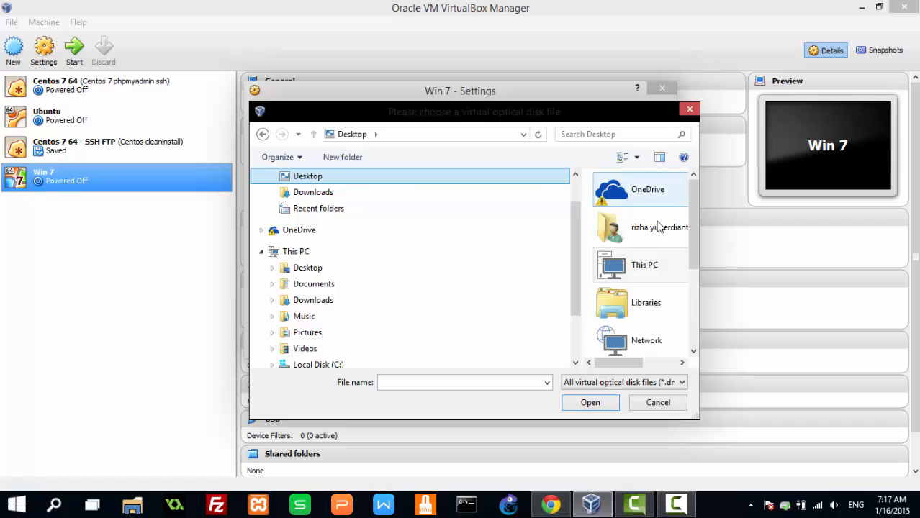
pyautogui.moveTo(690, 225); pyautogui.dragTo(695, 317)
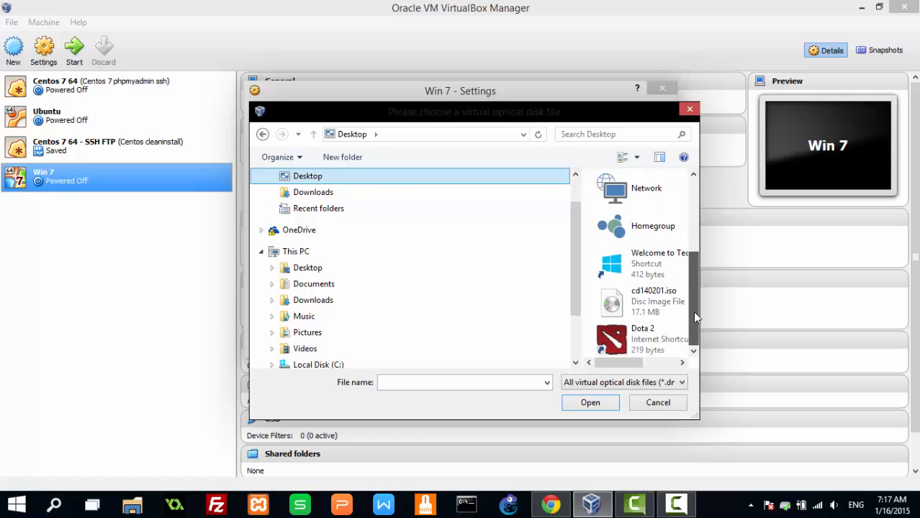
pyautogui.click(647, 299)
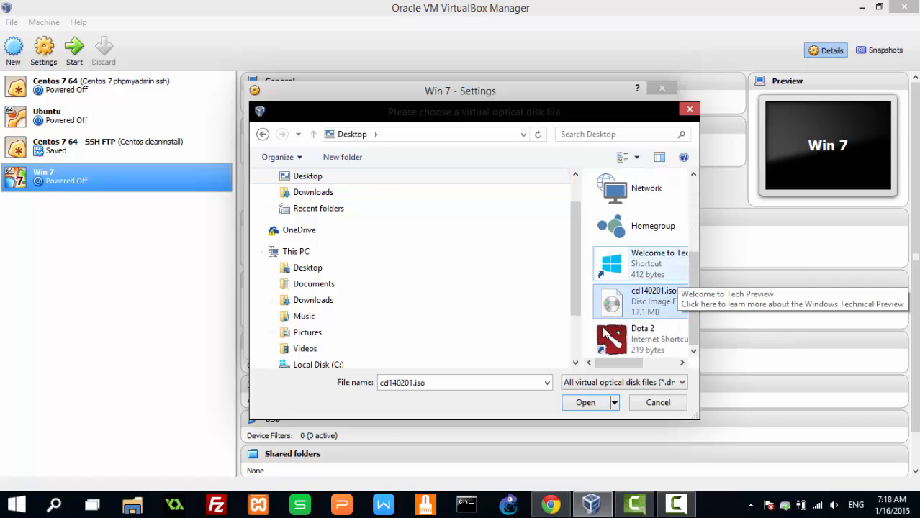
pyautogui.click(585, 403)
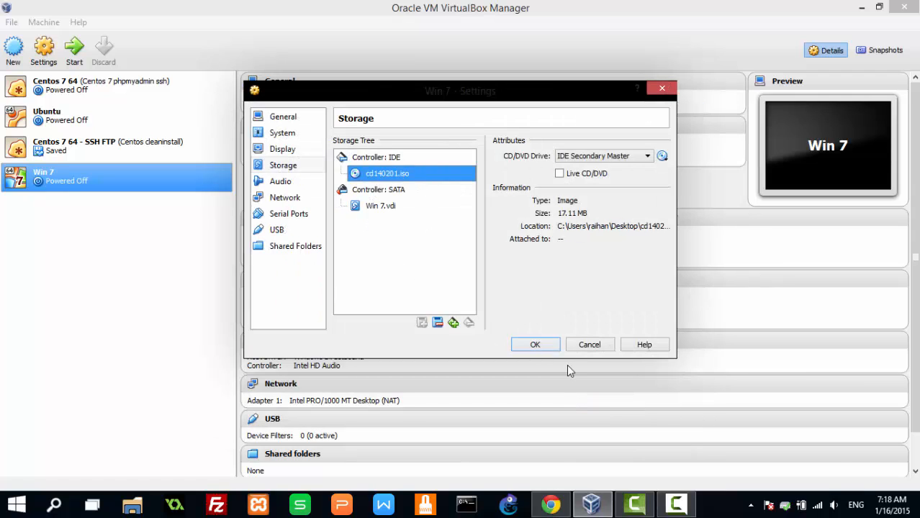
pyautogui.click(558, 349)
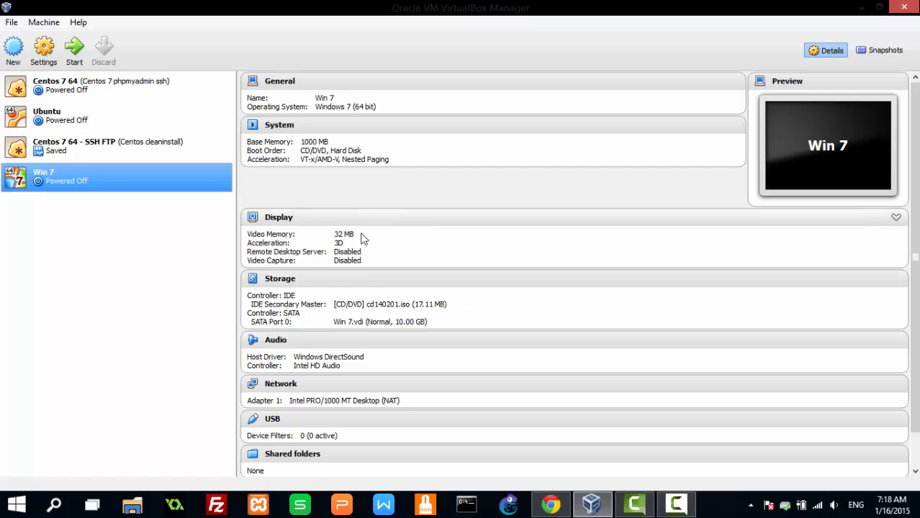
# Start the Win 7 virtual machine with the cd140201.iso image attached.
pyautogui.click(83, 54)
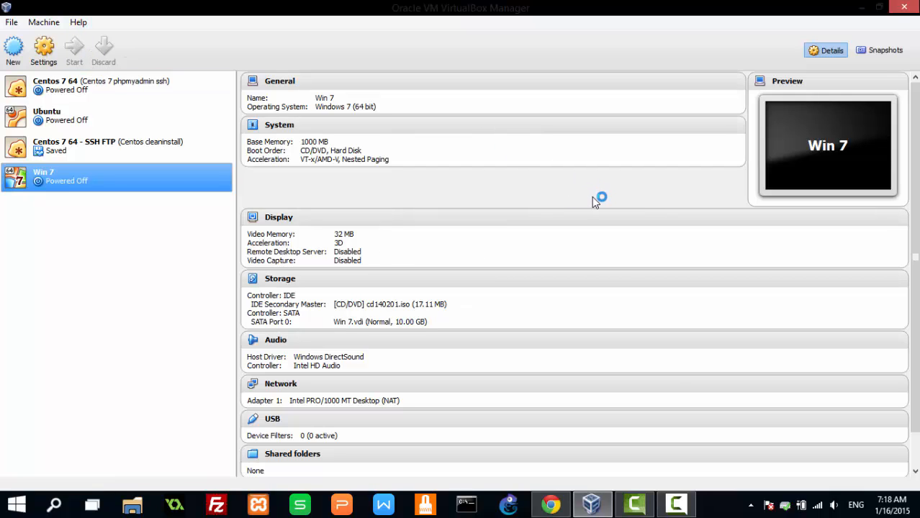